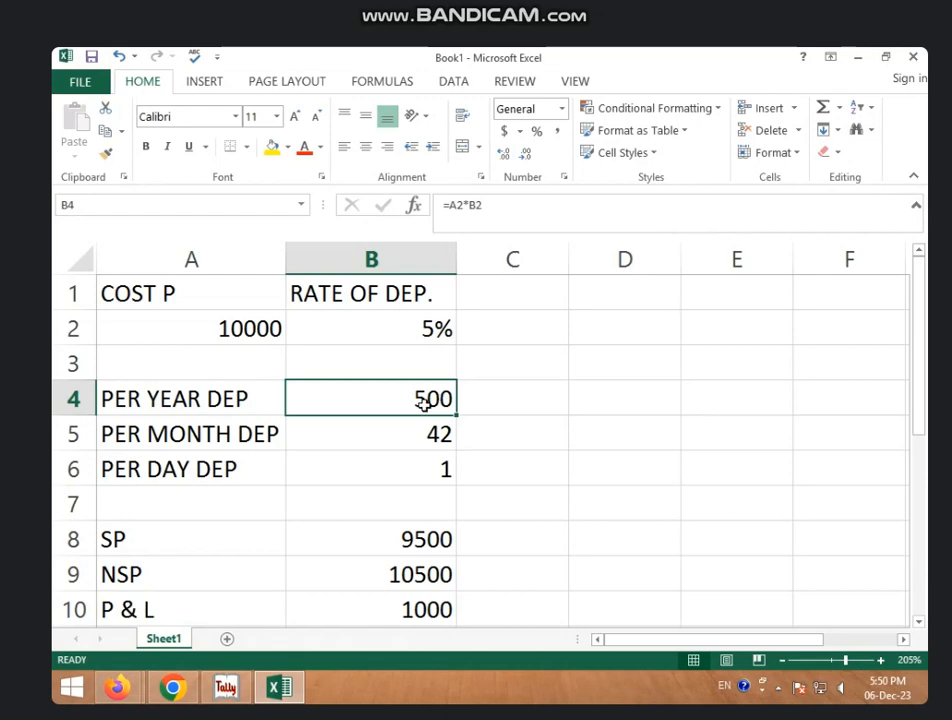
- Switch to Tally and debit DEP. A/C with 500 in the new journal voucher
{"action": "left_click", "coordinate": [225, 686]}
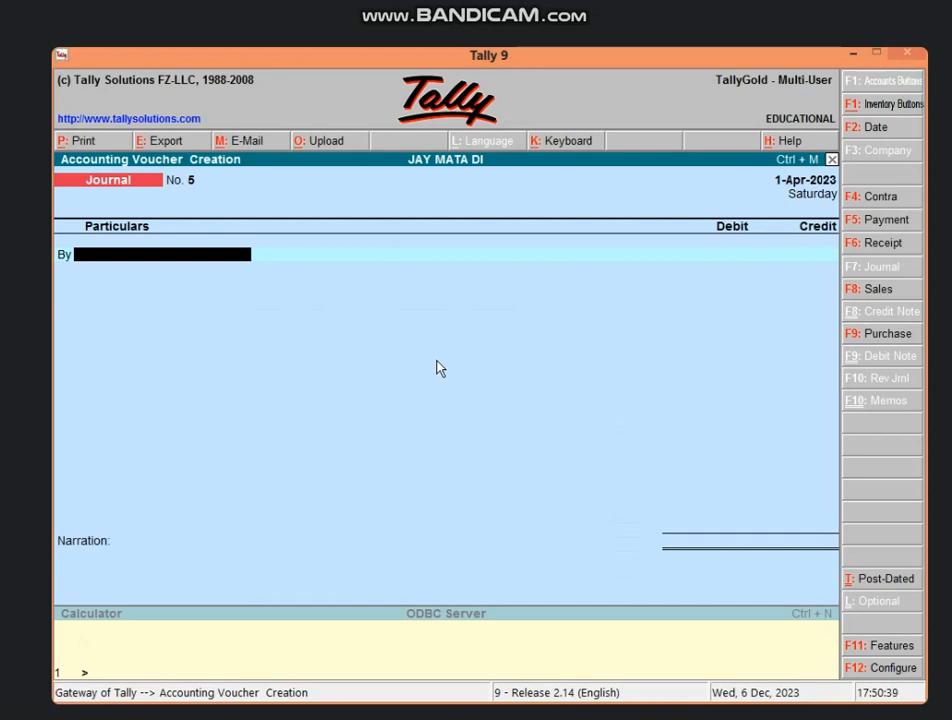
{"action": "type", "text": "D"}
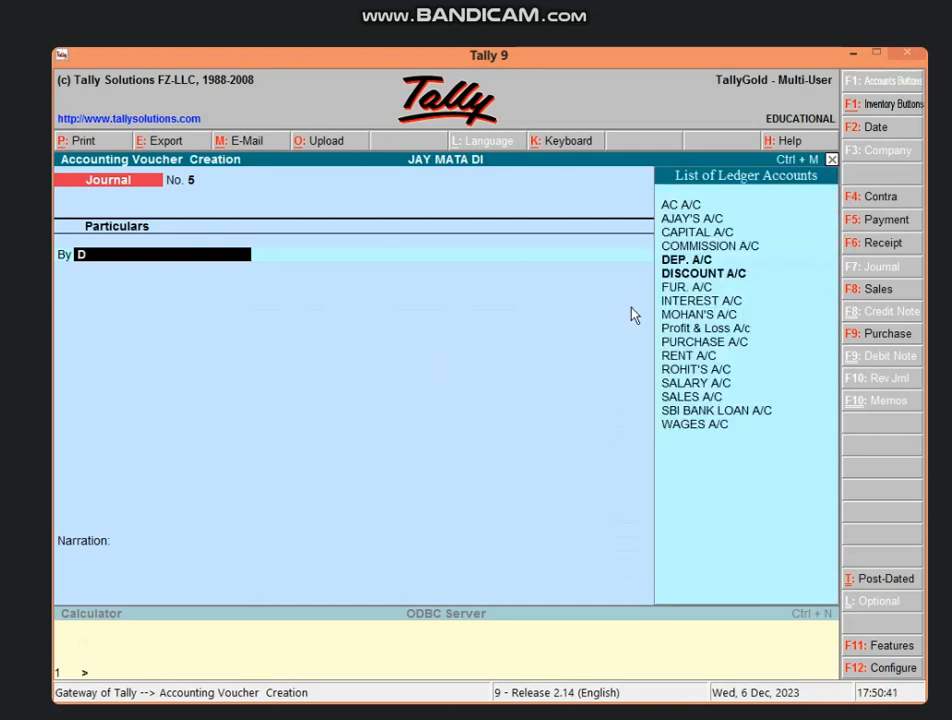
{"action": "left_click", "coordinate": [693, 262]}
{"action": "left_click", "coordinate": [694, 262]}
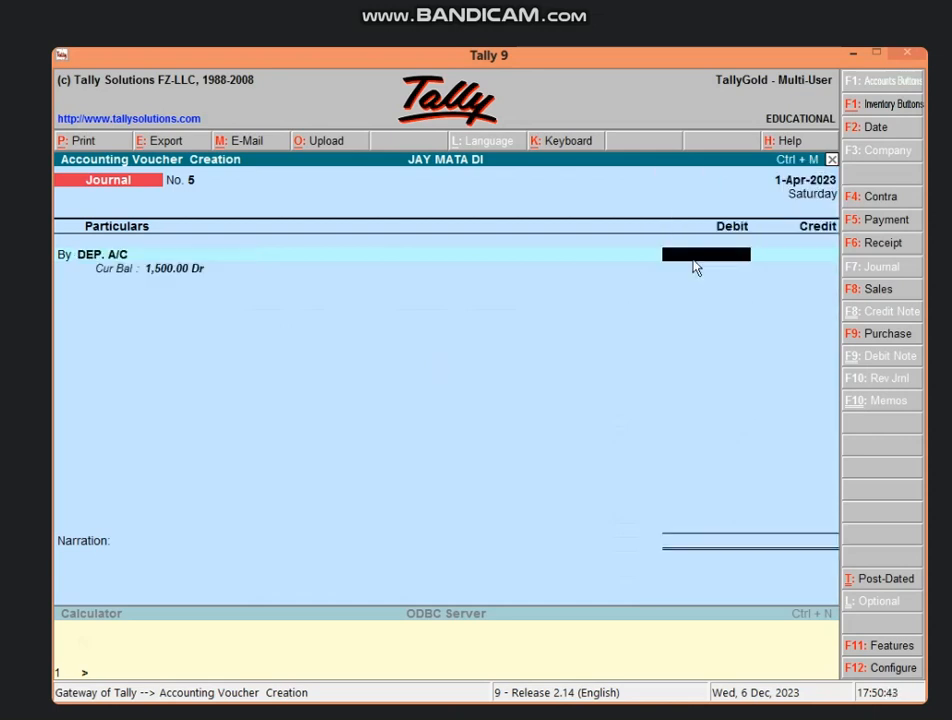
{"action": "type", "text": "500"}
{"action": "key", "text": "Return"}
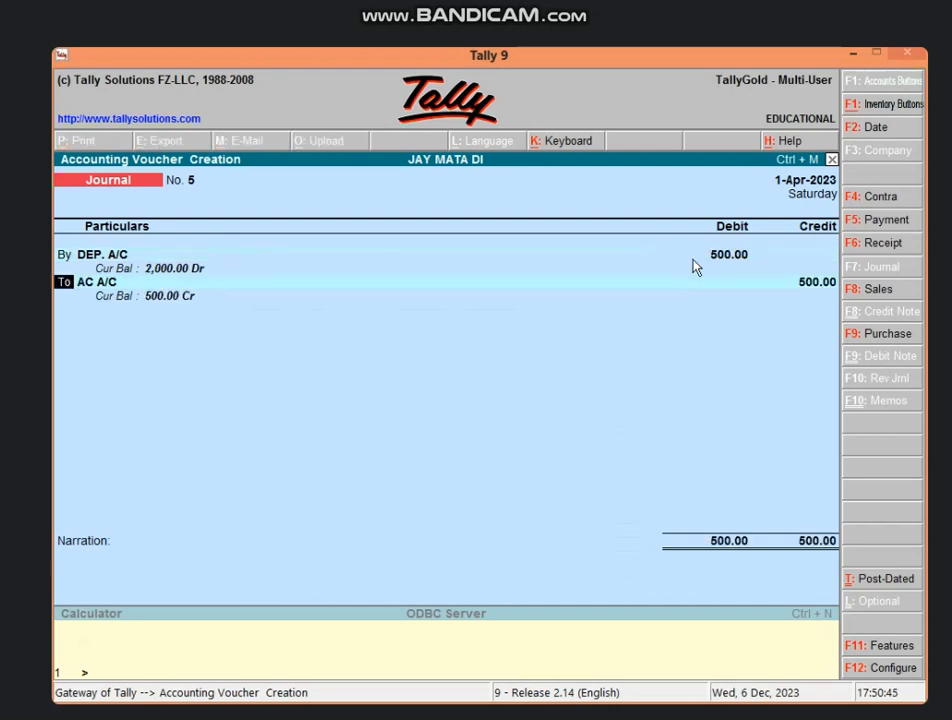
- Credit FUR. A/C with 500 in the journal voucher and save it without a narration
{"action": "key", "text": "Return"}
{"action": "type", "text": "F"}
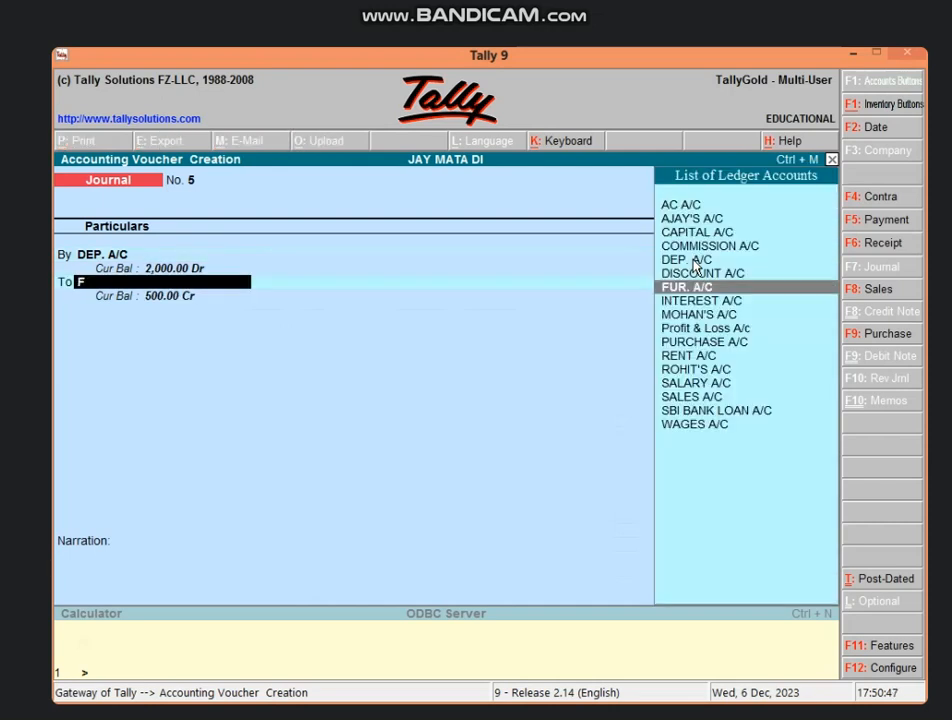
{"action": "key", "text": "Return"}
{"action": "key", "text": "Return"}
{"action": "key", "text": "Return"}
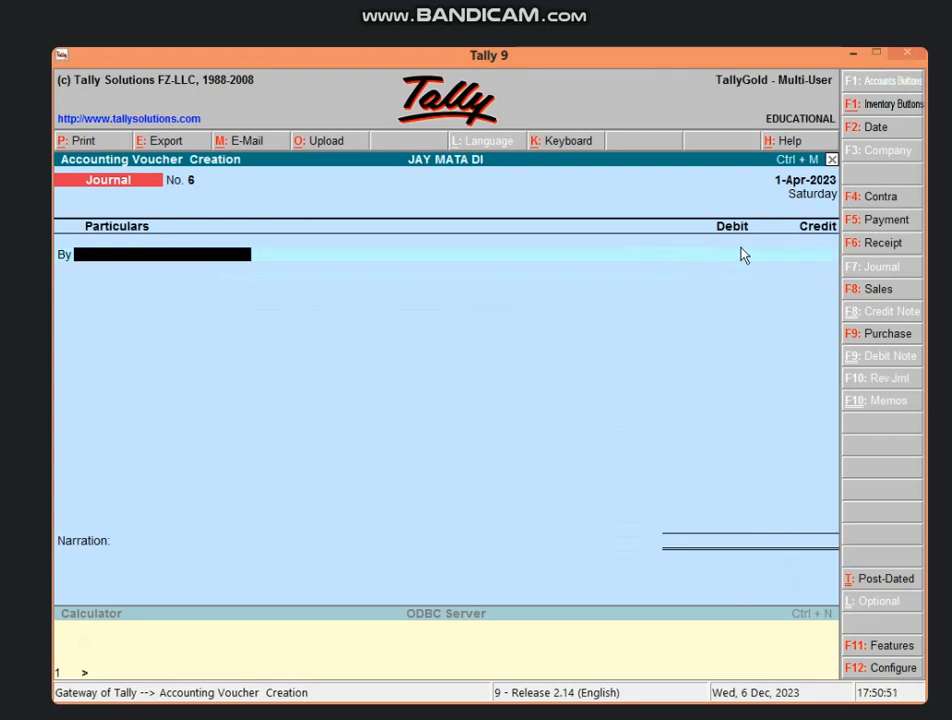
- Start a receipt voucher and credit FUR. A/C with 10,500
{"action": "left_click", "coordinate": [884, 244]}
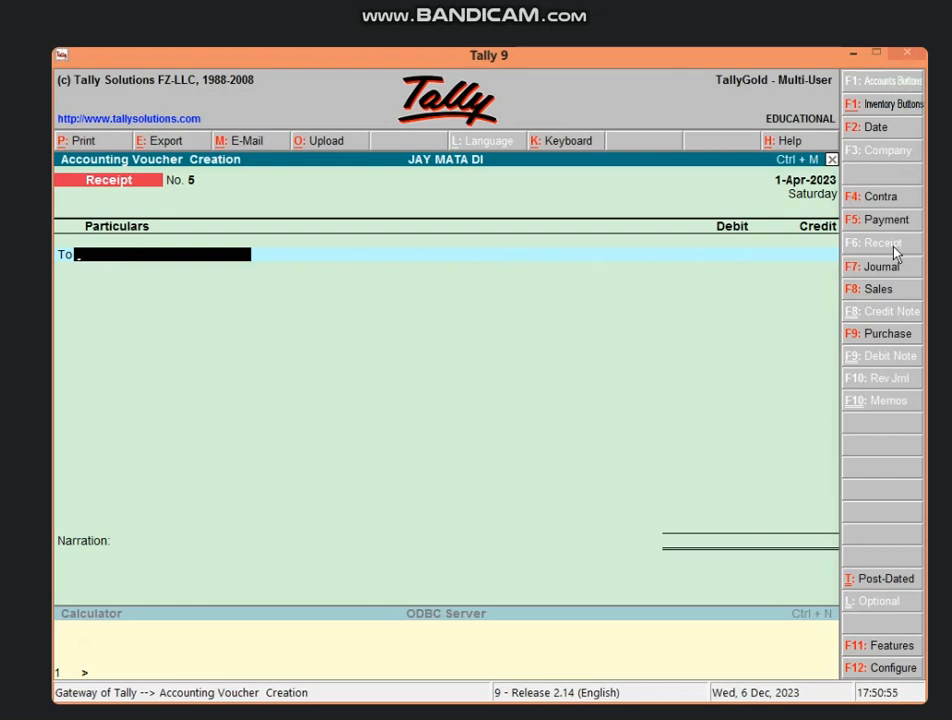
{"action": "type", "text": "F"}
{"action": "key", "text": "Return"}
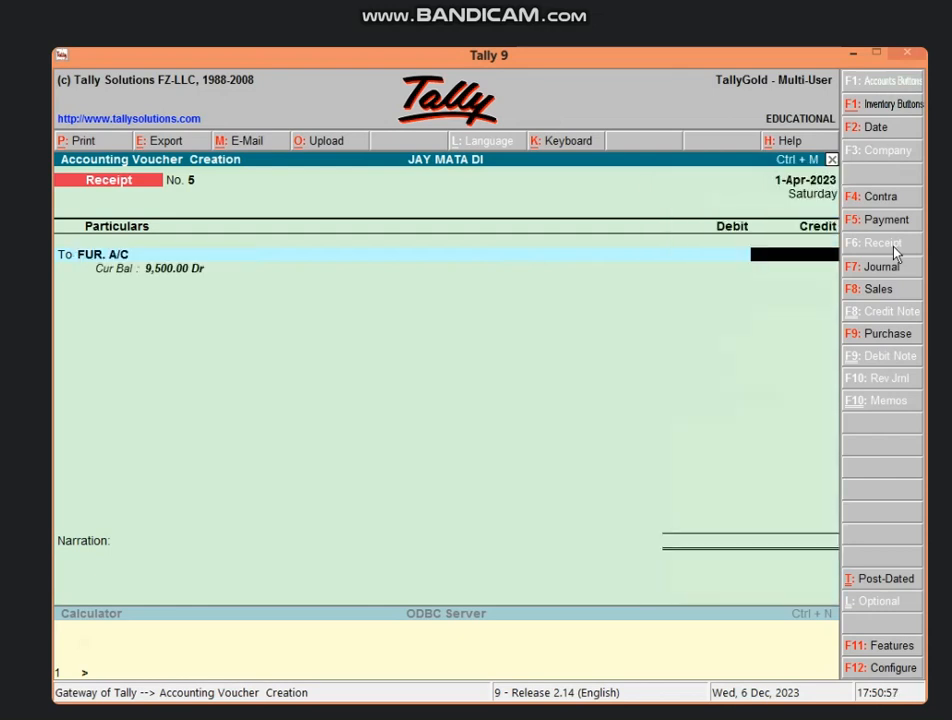
{"action": "type", "text": "10,500"}
{"action": "key", "text": "Return"}
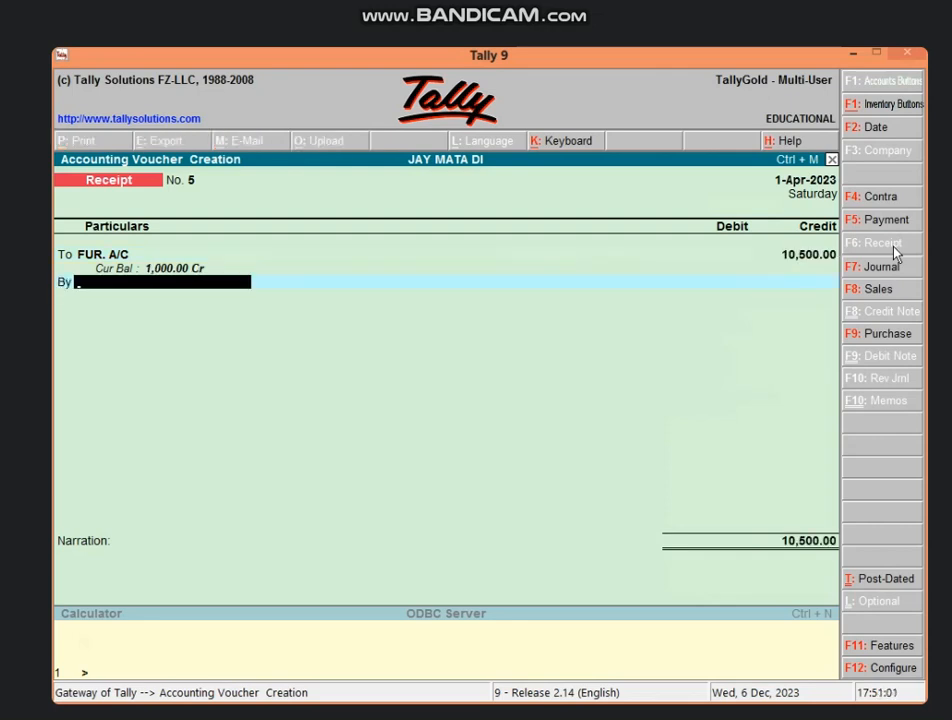
- Debit Cash with 10,500 in the receipt voucher and save it without a narration
{"action": "type", "text": "C"}
{"action": "key", "text": "Return"}
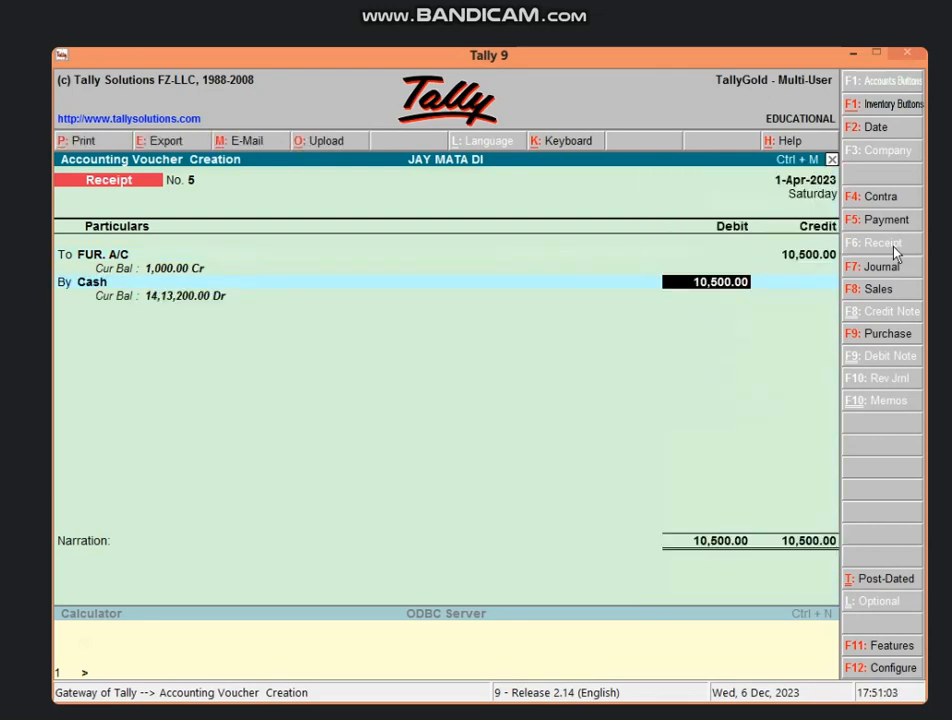
{"action": "key", "text": "Return"}
{"action": "key", "text": "Return"}
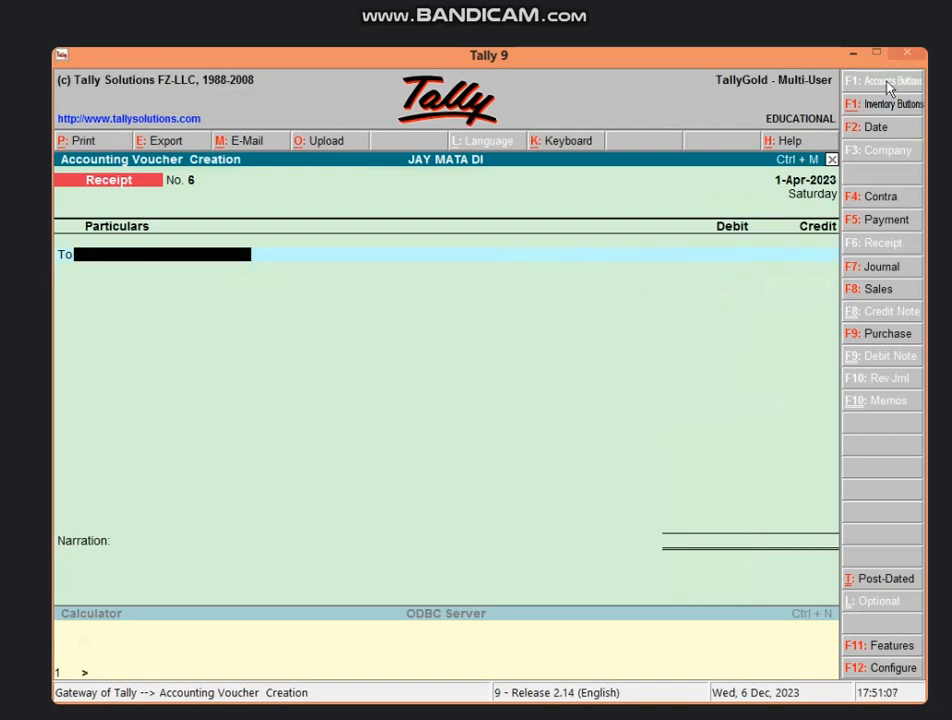
- Switch to the Excel sheet and check the P & L amount and its formula in cell B10
{"action": "left_click", "coordinate": [853, 56]}
{"action": "left_click", "coordinate": [410, 608]}
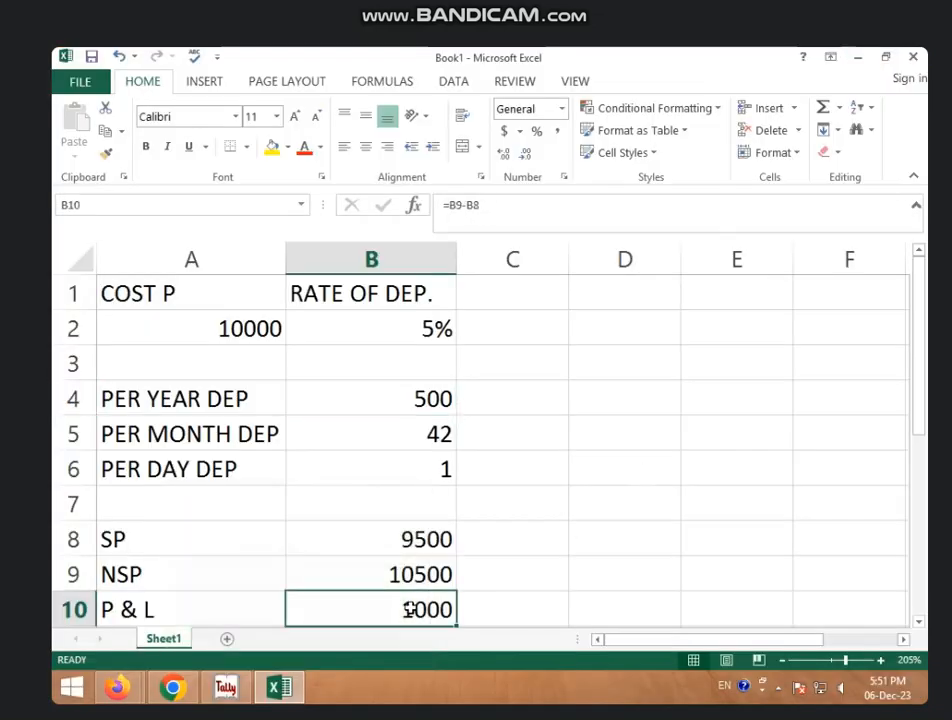
{"action": "scroll", "coordinate": [527, 453], "scroll_direction": "down", "scroll_amount": 2}
{"action": "scroll", "coordinate": [548, 429], "scroll_direction": "up", "scroll_amount": 1}
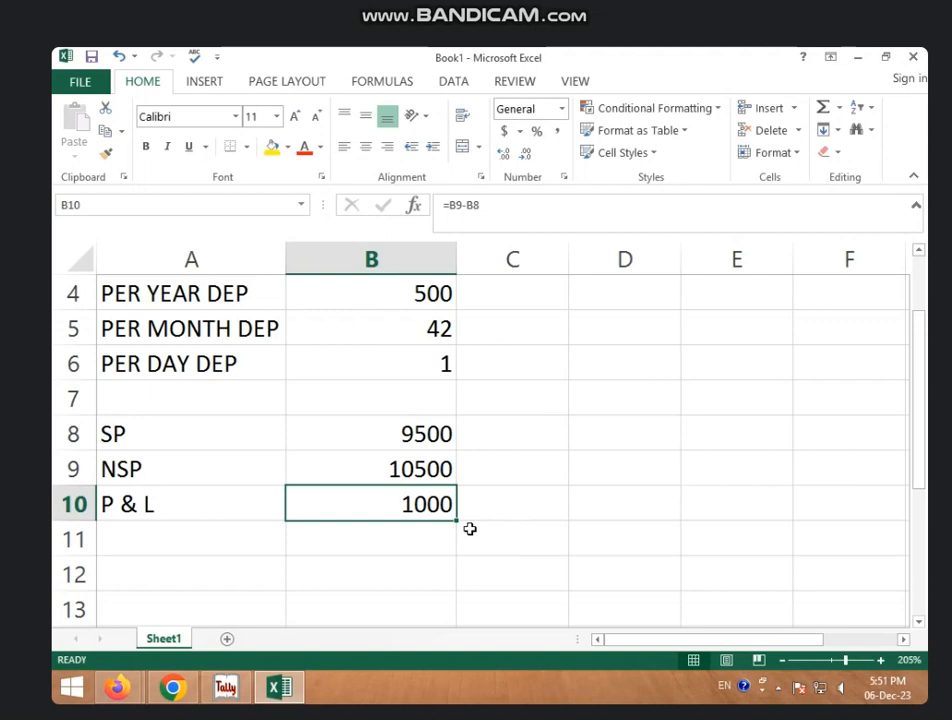
- Return to Tally, start a journal voucher and debit FUR. A/C with 1,000
{"action": "left_click", "coordinate": [230, 689]}
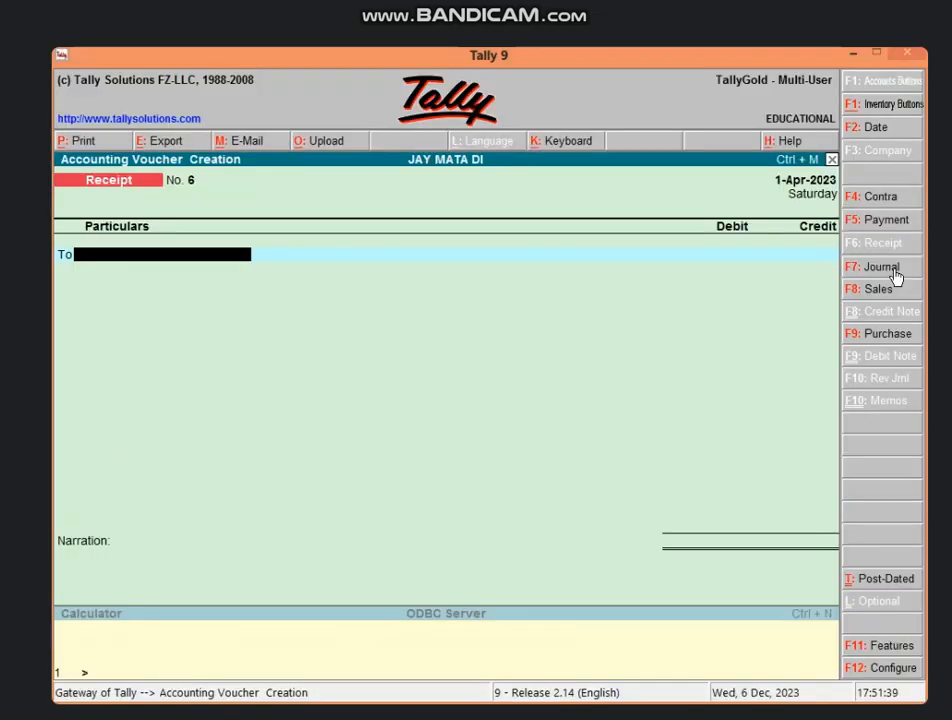
{"action": "left_click", "coordinate": [884, 267]}
{"action": "type", "text": "F"}
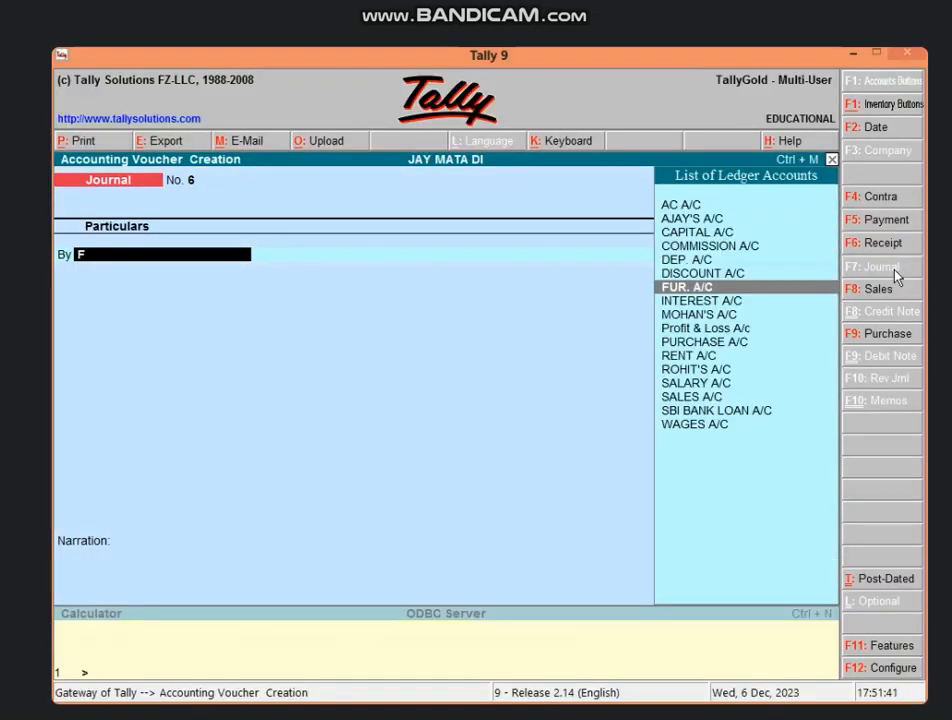
{"action": "key", "text": "Return"}
{"action": "type", "text": "1,0"}
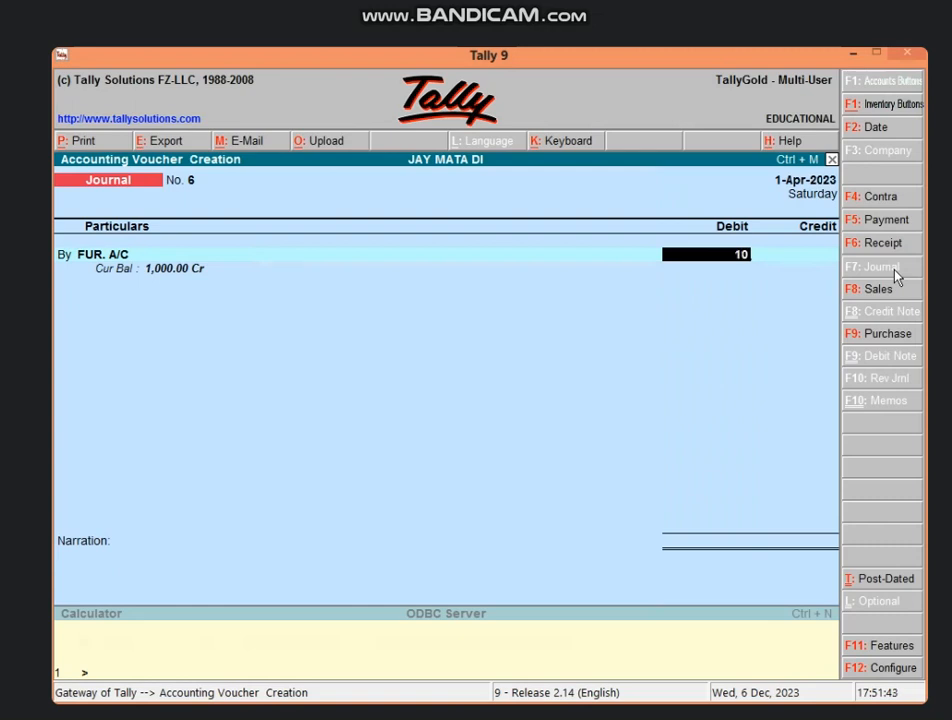
{"action": "type", "text": "00"}
{"action": "key", "text": "Return"}
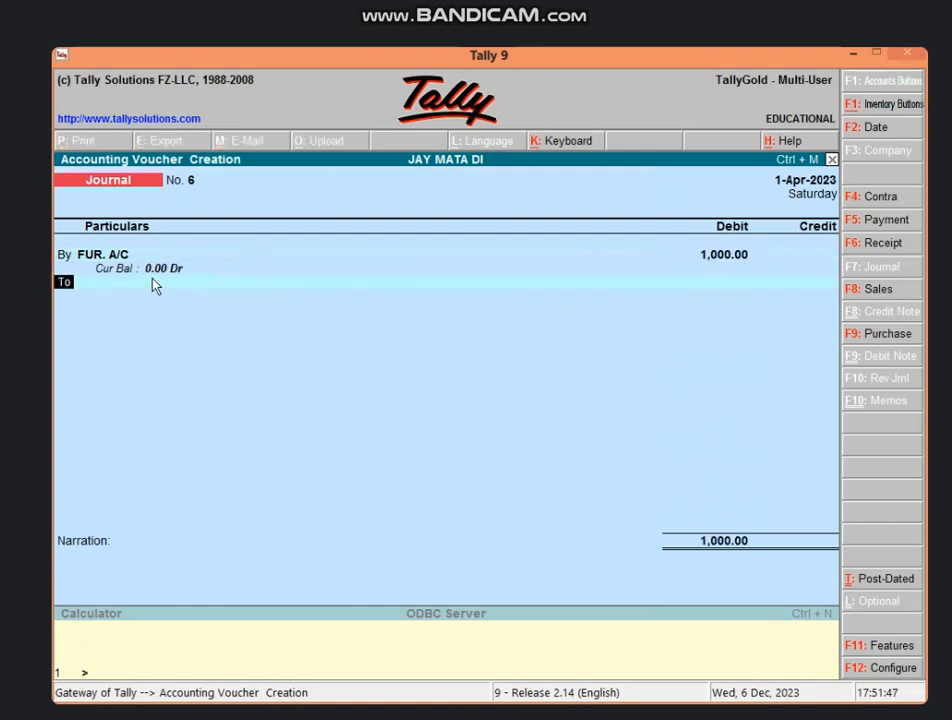
- Credit Profit & Loss A/c with 1,000 in the journal voucher and save it without a narration
{"action": "key", "text": "Return"}
{"action": "type", "text": "P"}
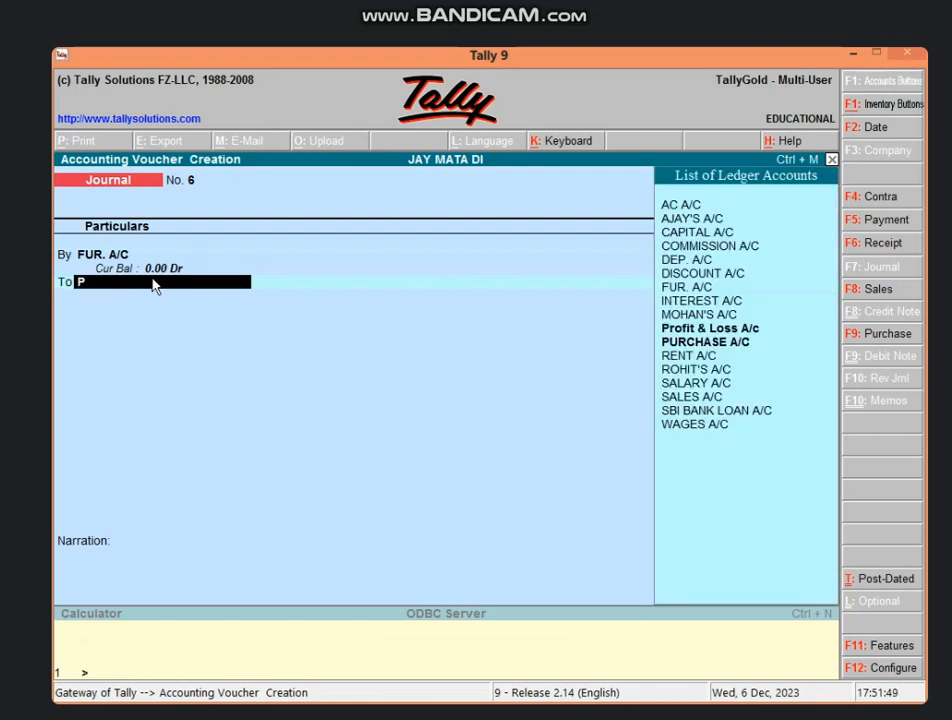
{"action": "key", "text": "Return"}
{"action": "key", "text": "Return"}
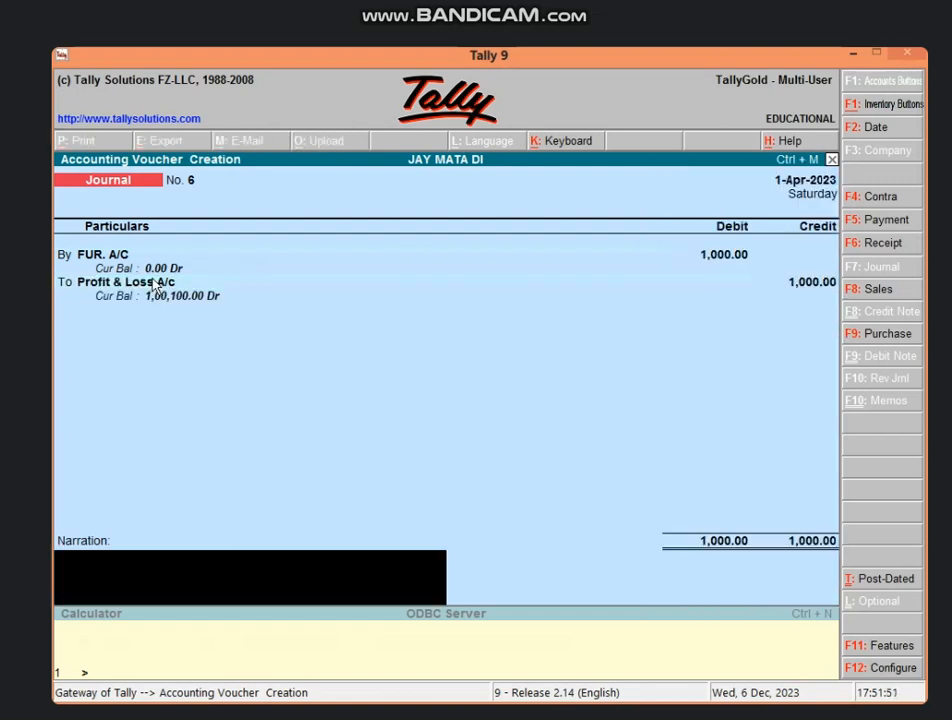
{"action": "key", "text": "Return"}
{"action": "key", "text": "Return"}
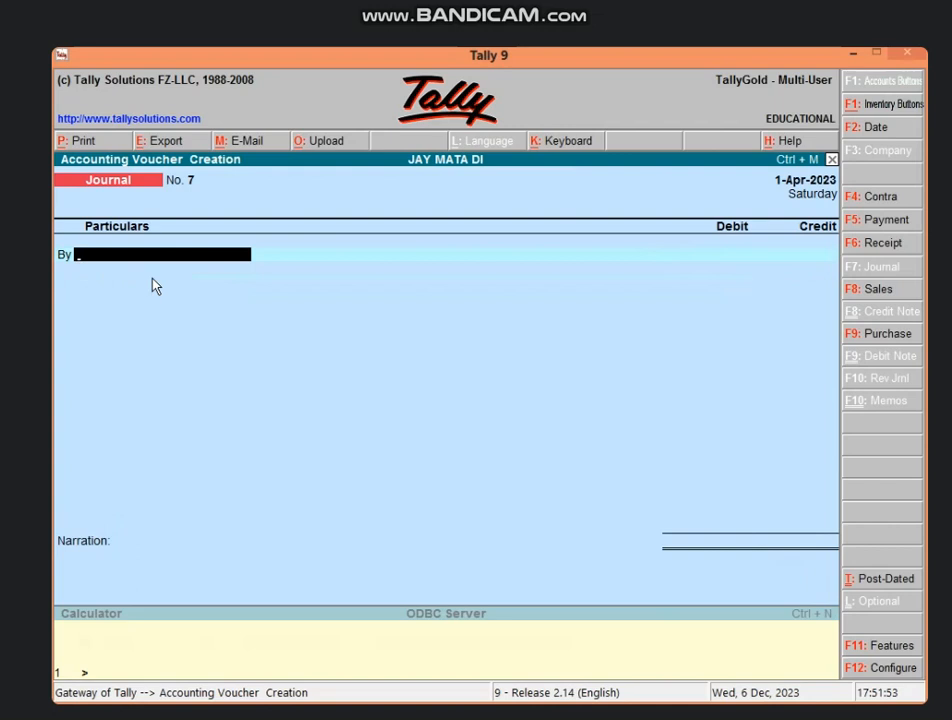
- Review the last saved journal voucher, close it unchanged and go back to the Gateway of Tally
{"action": "key", "text": "Page_Up"}
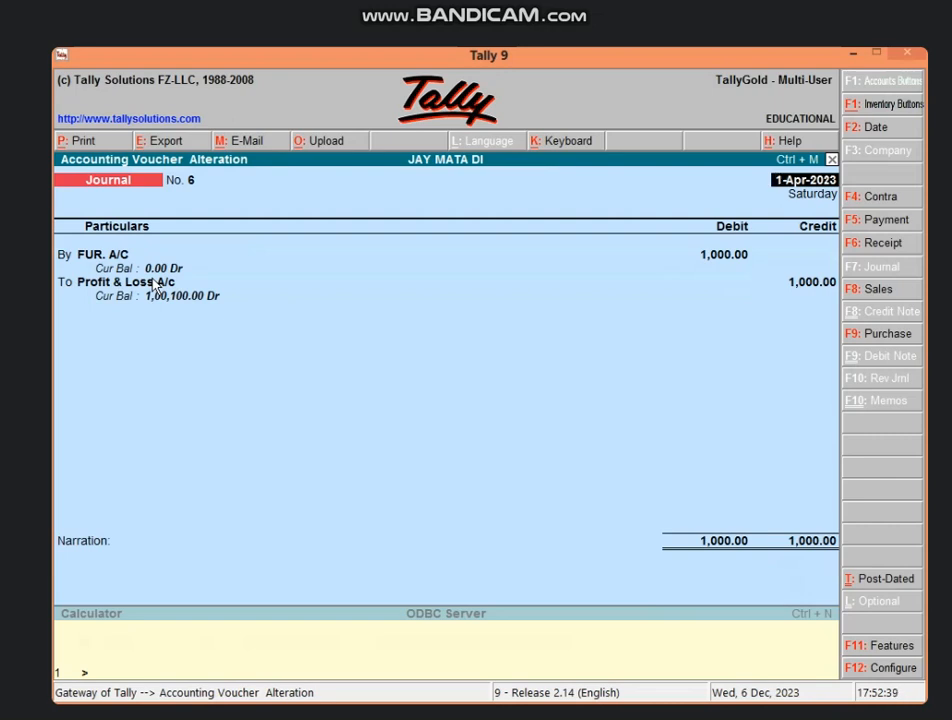
{"action": "key", "text": "Escape"}
{"action": "key", "text": "Escape"}
{"action": "key", "text": "Escape"}
{"action": "key", "text": "Return"}
{"action": "key", "text": "Escape"}
{"action": "key", "text": "Escape"}
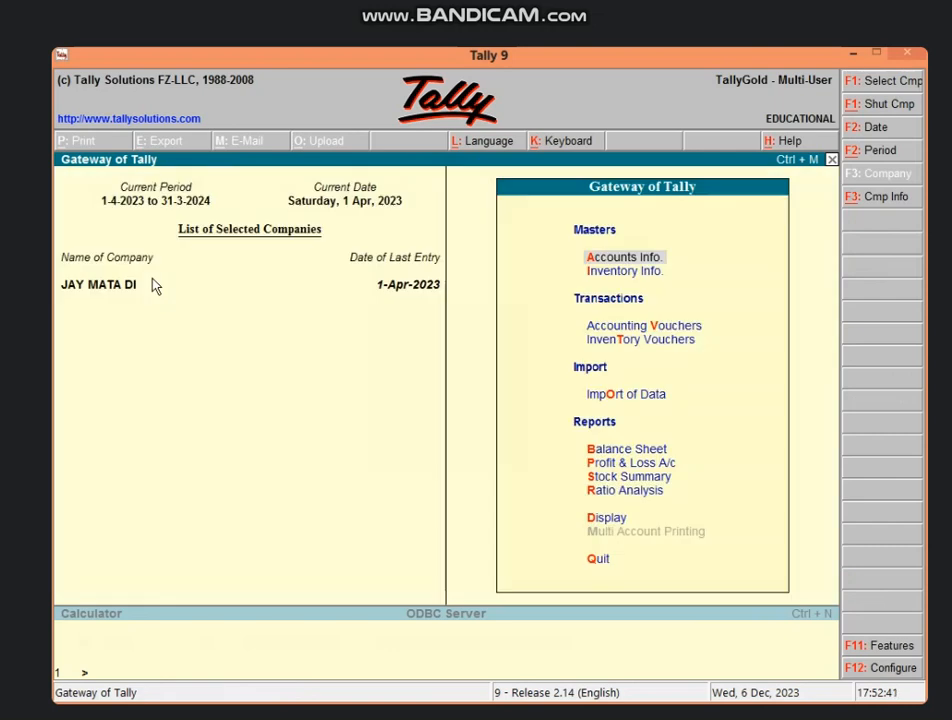